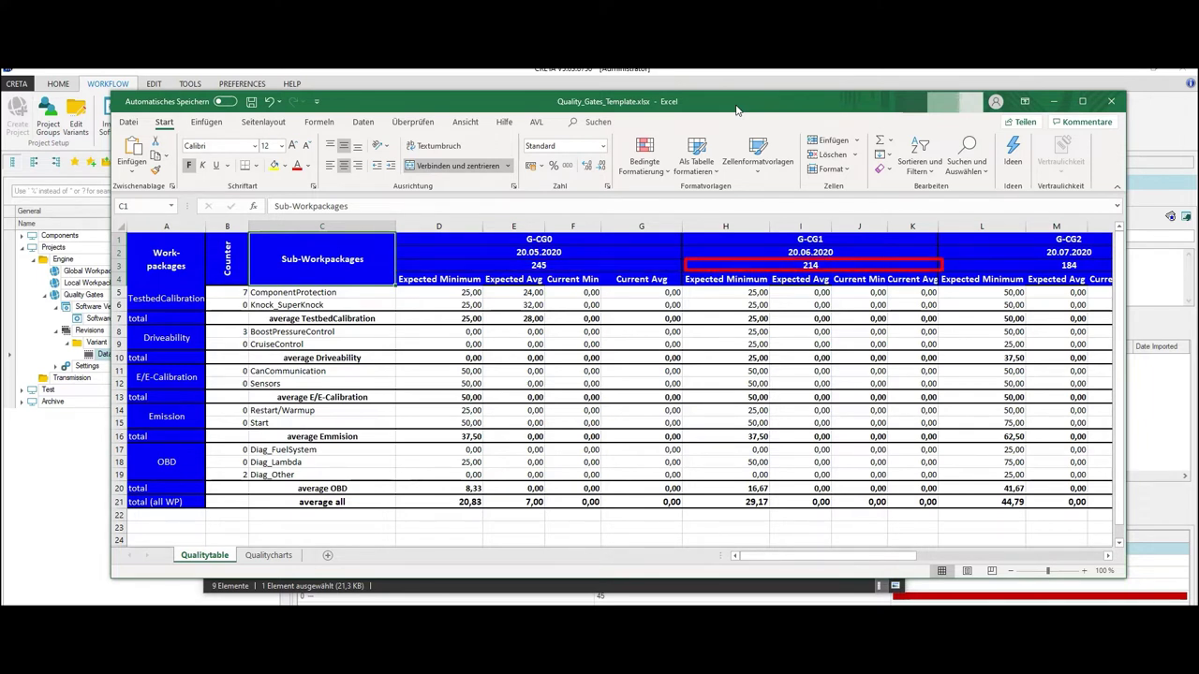
Confirm the two-decimal Zahl number format of average cell D7 via Zellen formatieren.
right_click(464, 319)
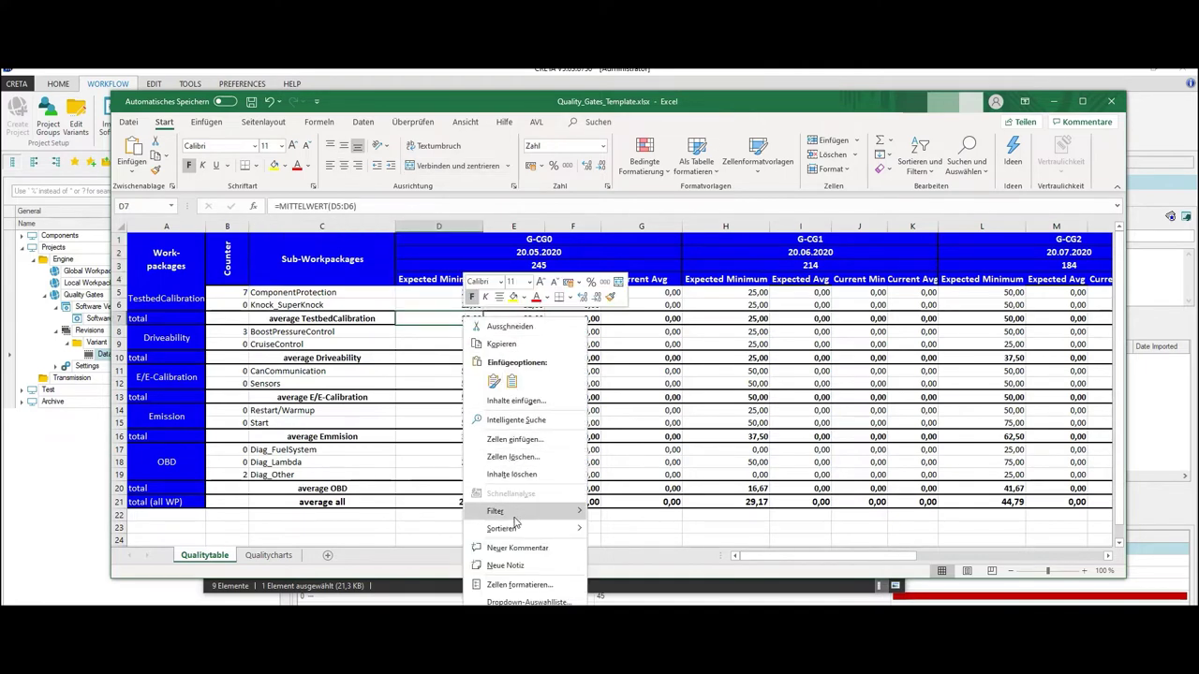
click(518, 585)
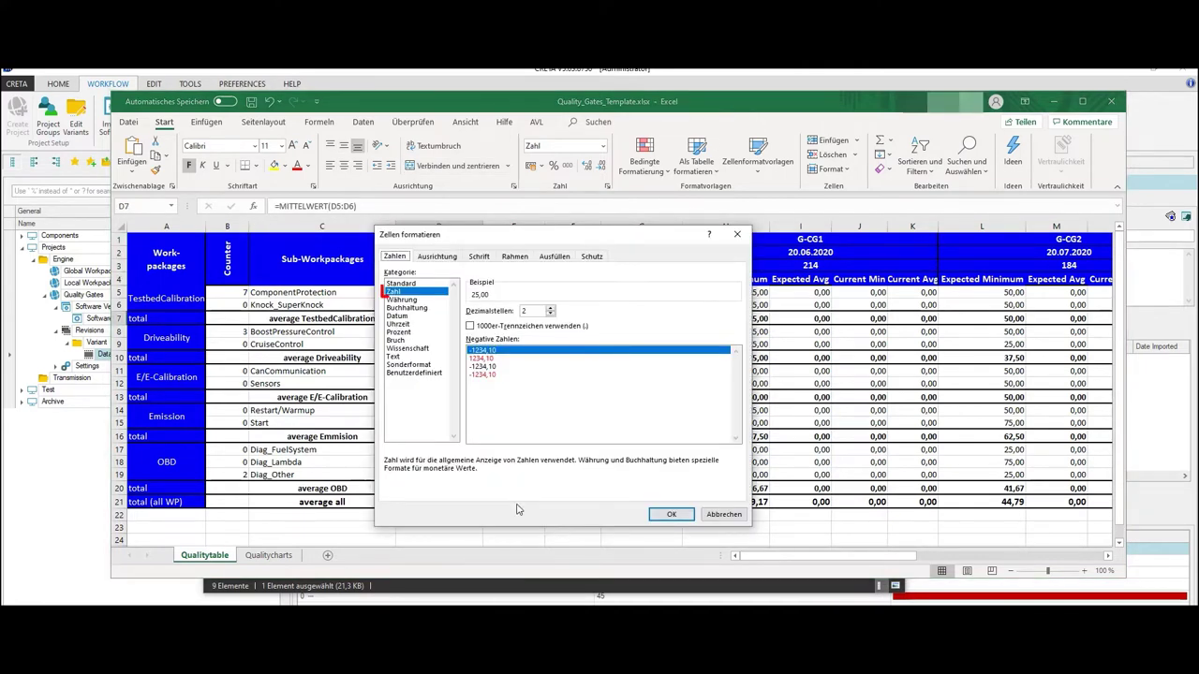
click(672, 517)
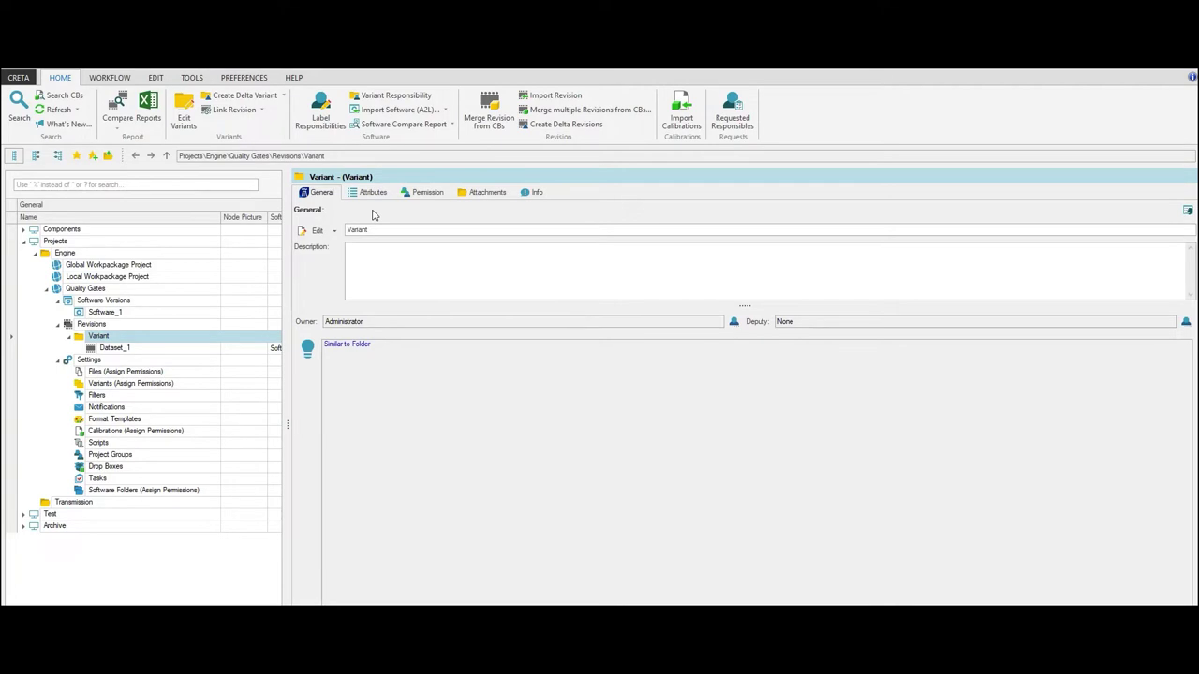
Display the Variant's attributes, including the Quality Gates project and SOP Date 20.01.2021.
click(372, 193)
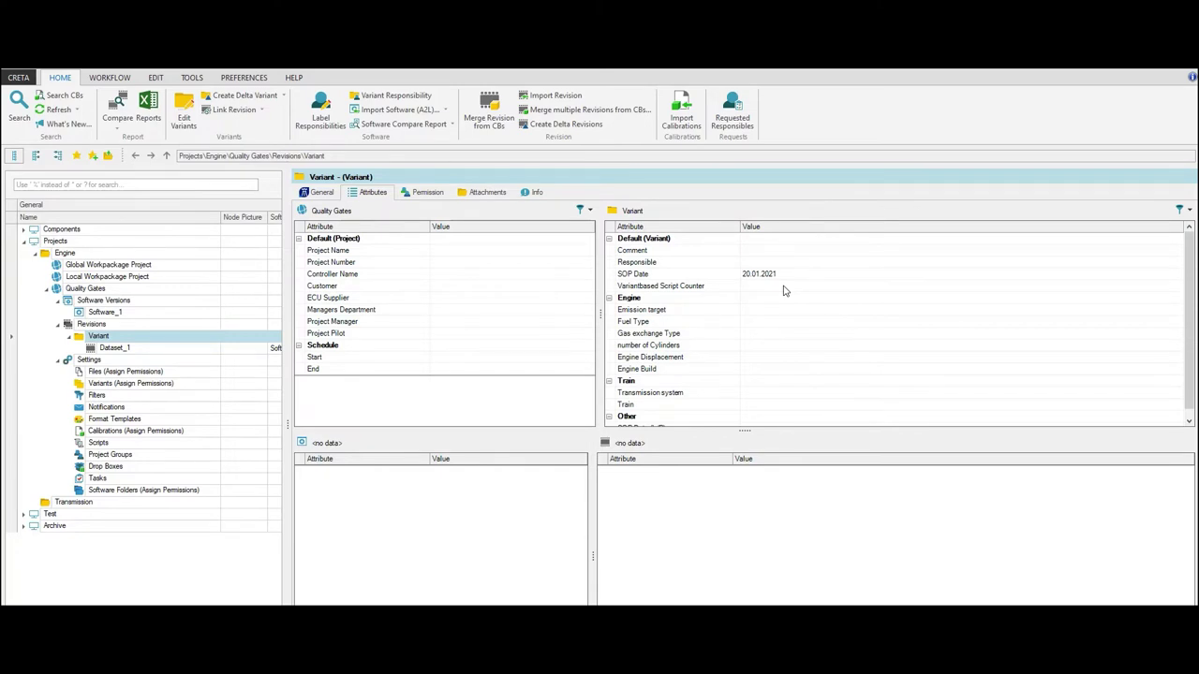
From EDIT > Work Packages, open the Quality Gates timetable editor with worksheet Qualitytable.
click(157, 78)
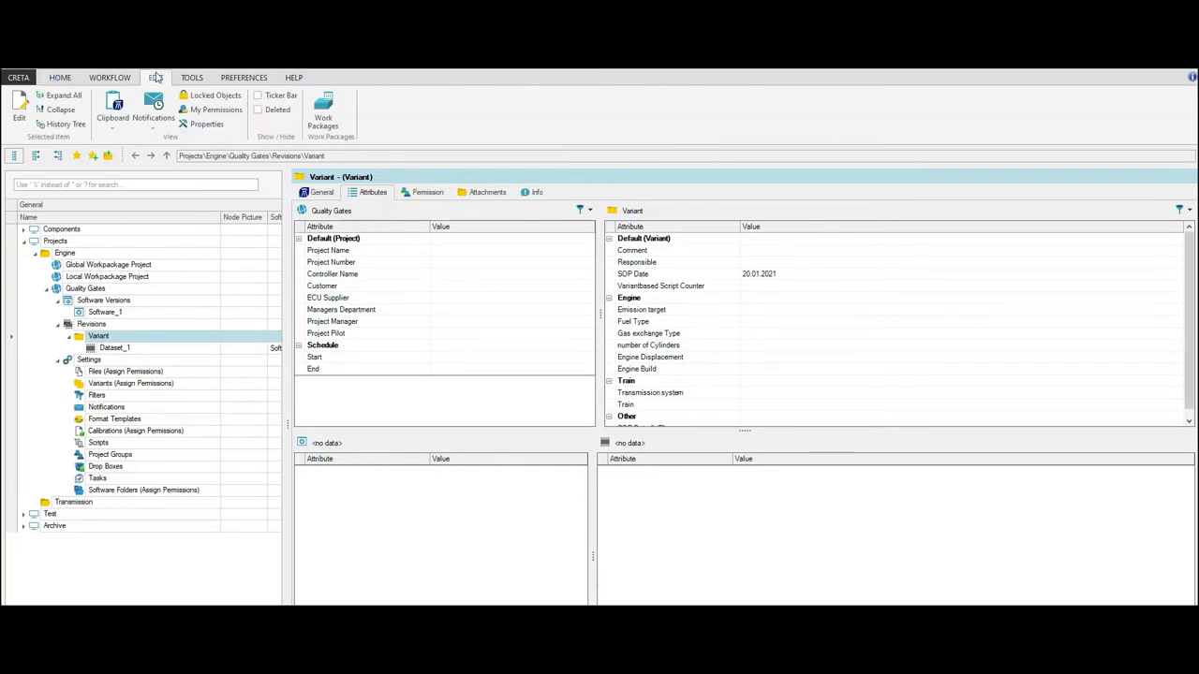
click(323, 113)
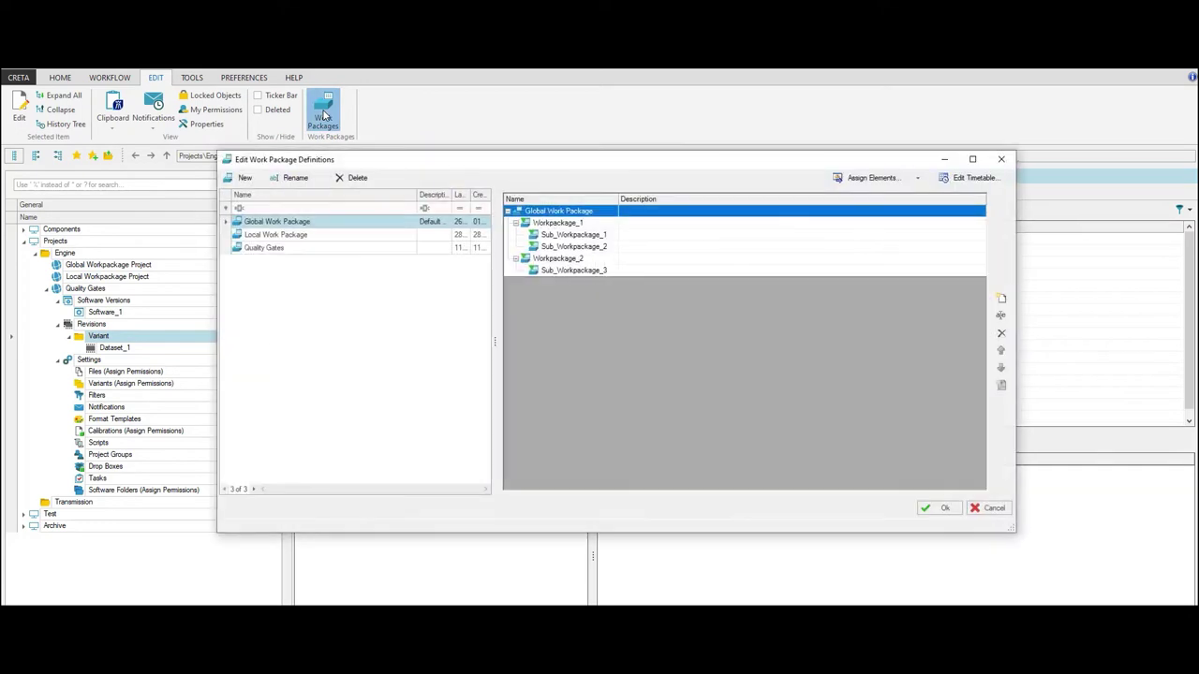
click(319, 248)
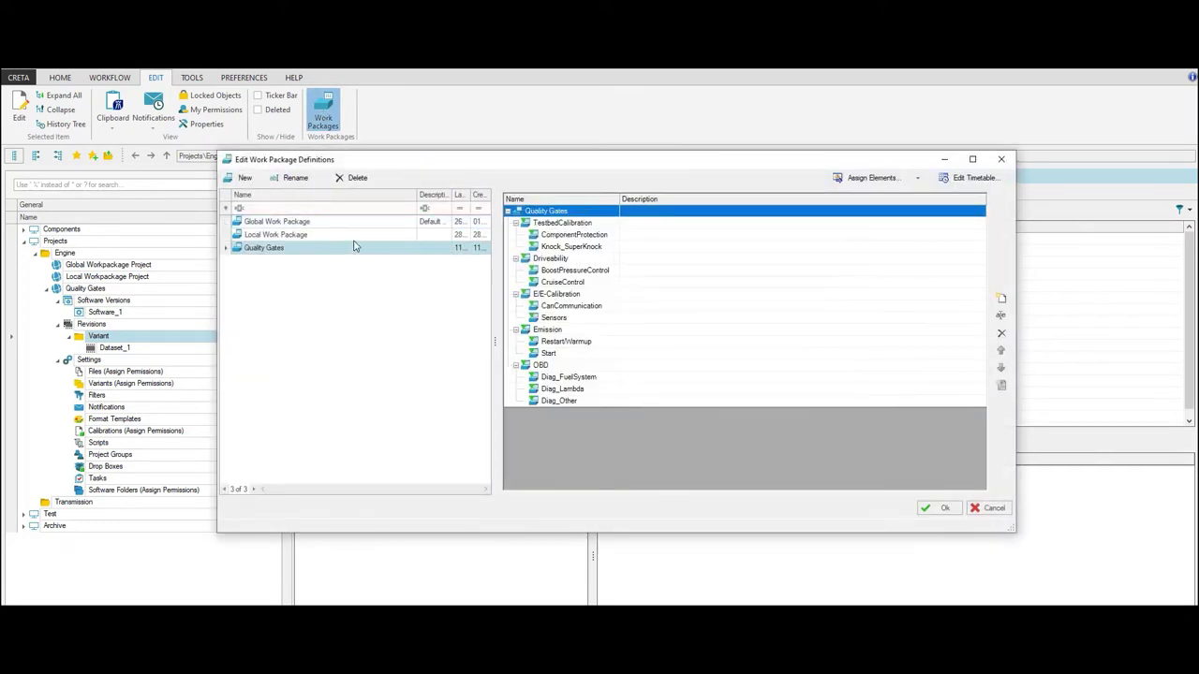
click(970, 180)
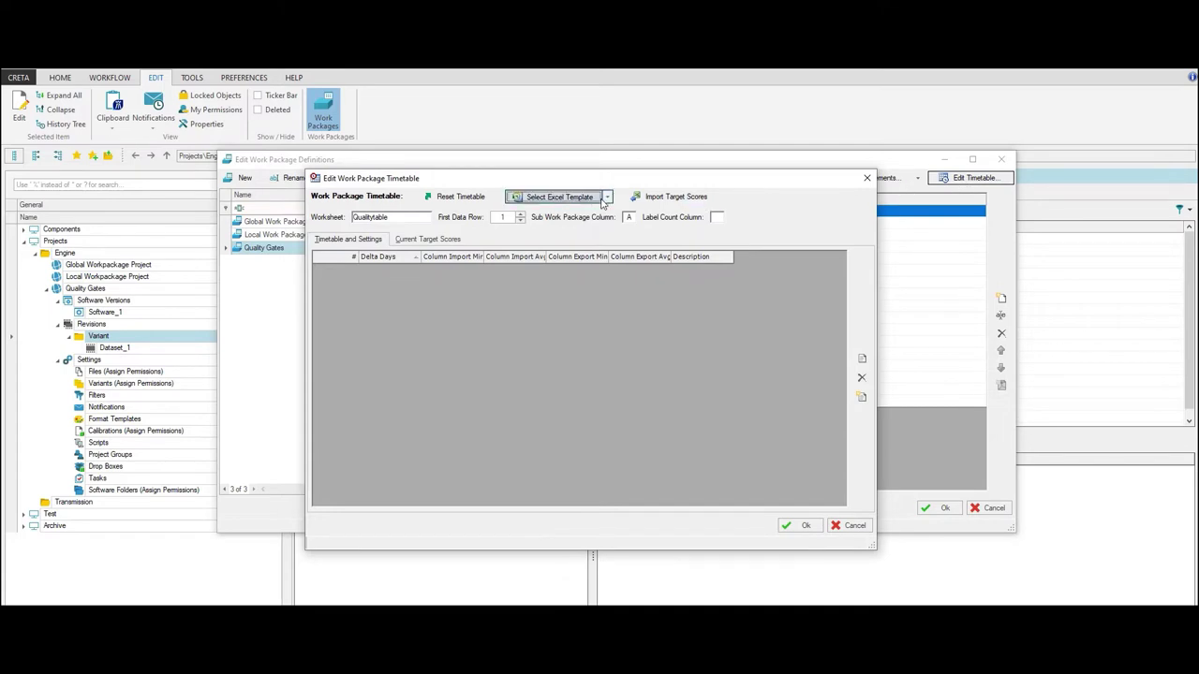
Choose Quality_Gates_Template.xlsx as the timetable's Excel template.
click(607, 198)
click(548, 218)
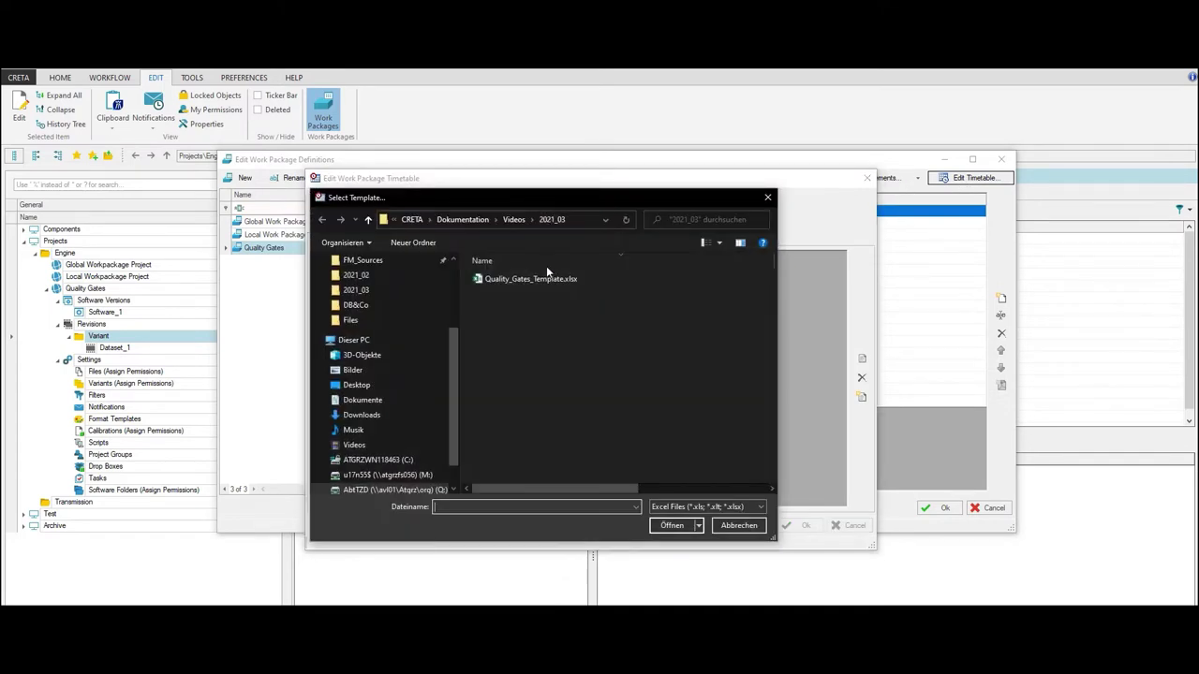
click(549, 279)
click(671, 525)
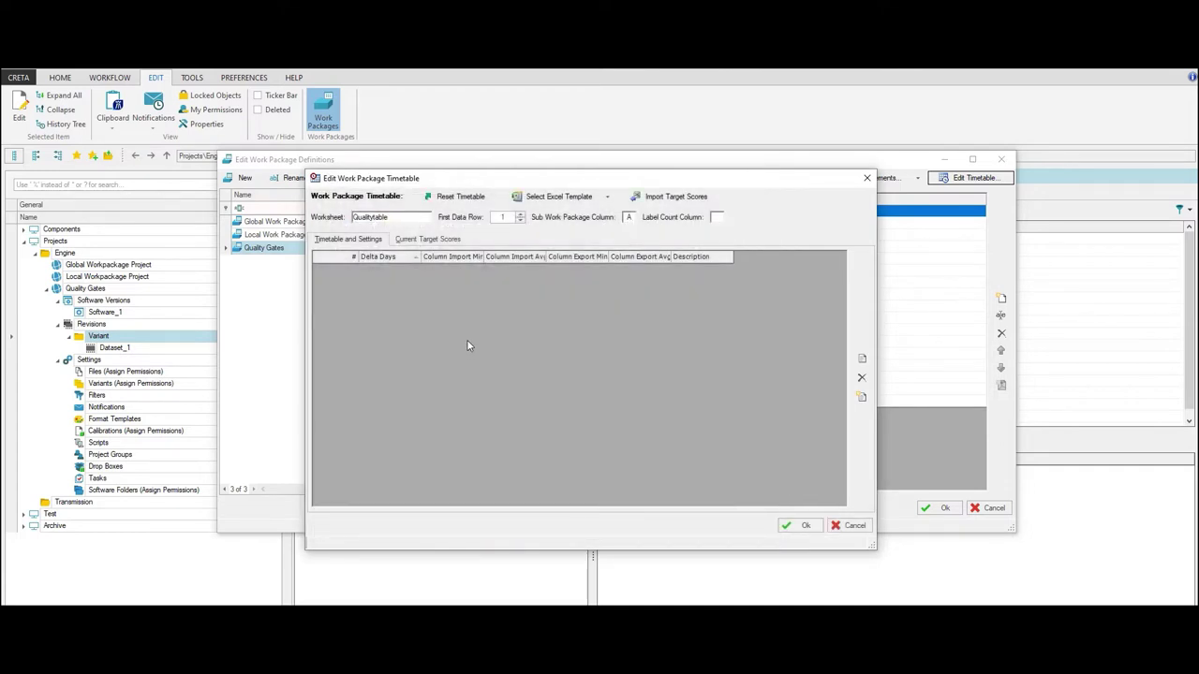
Read the template to load gates G-CG0 to G-CG8 with delta days -245 to -1.
click(862, 397)
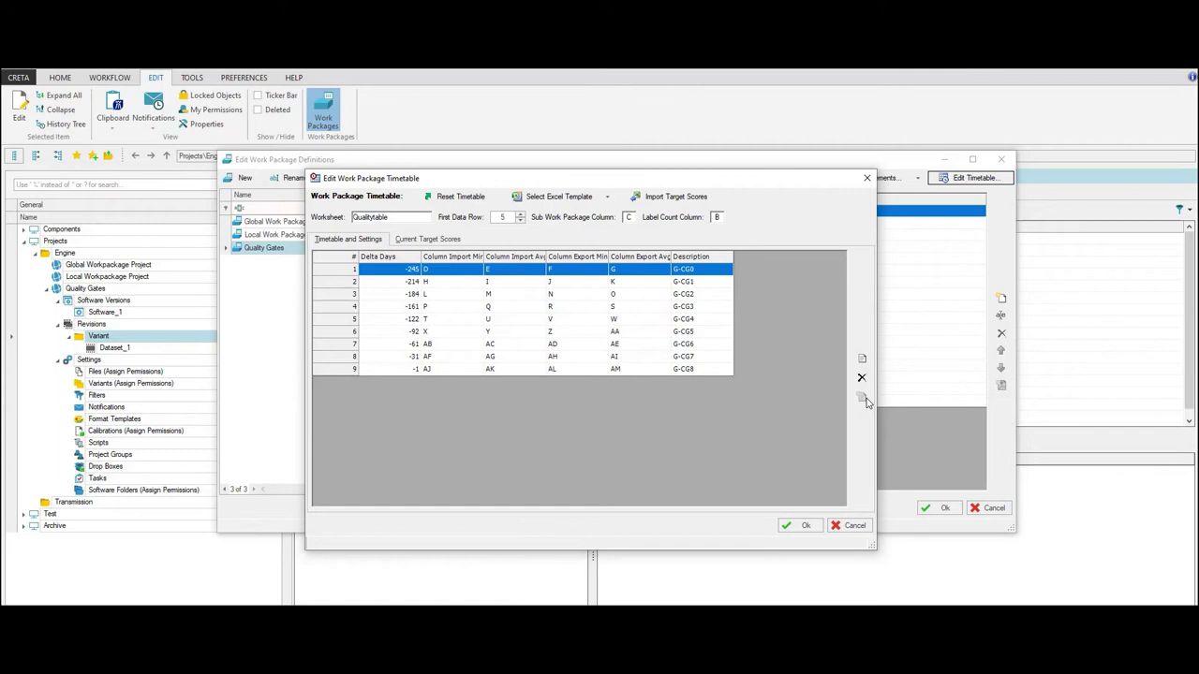
Import the quality-gate target scores from the Excel template.
click(671, 199)
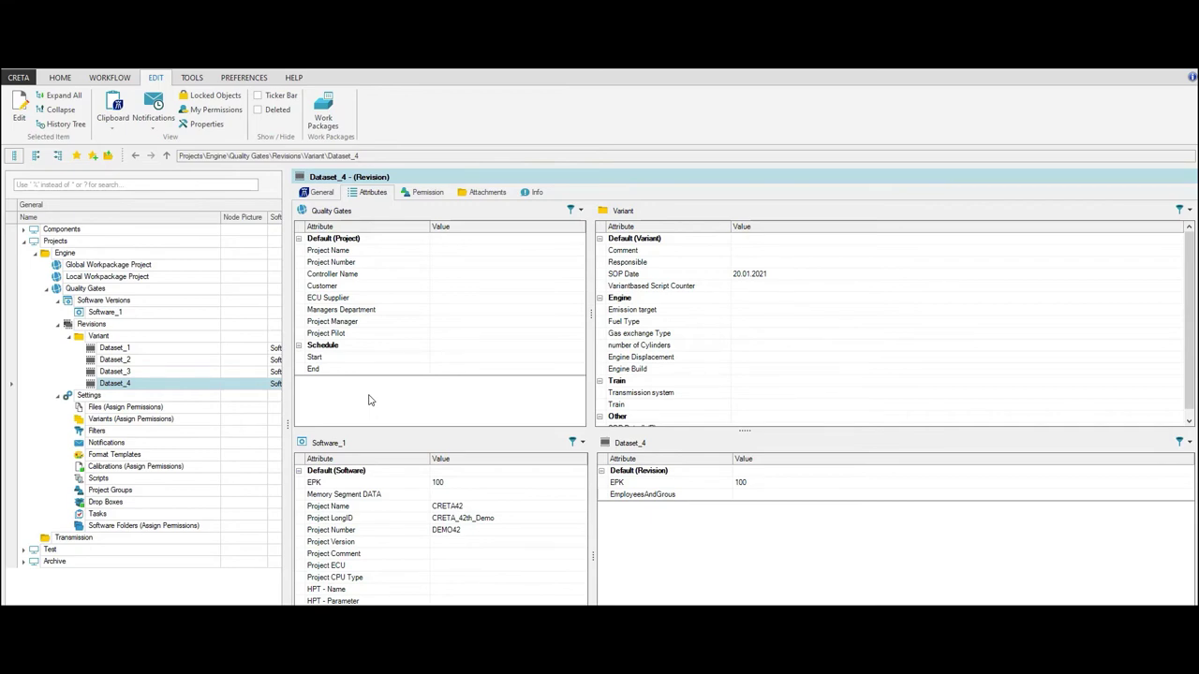
Generate a Work Package Summary report of Dataset_4's labels with nine fields, saved as Dataset_4.
double_click(169, 385)
click(201, 339)
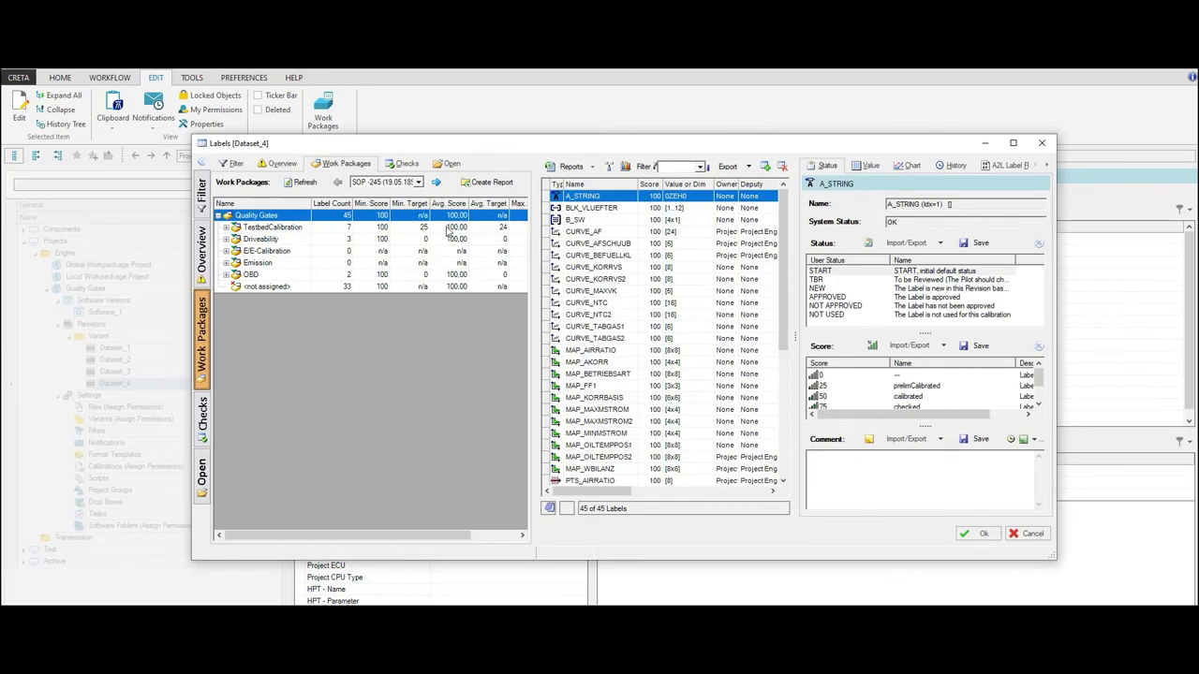
click(571, 166)
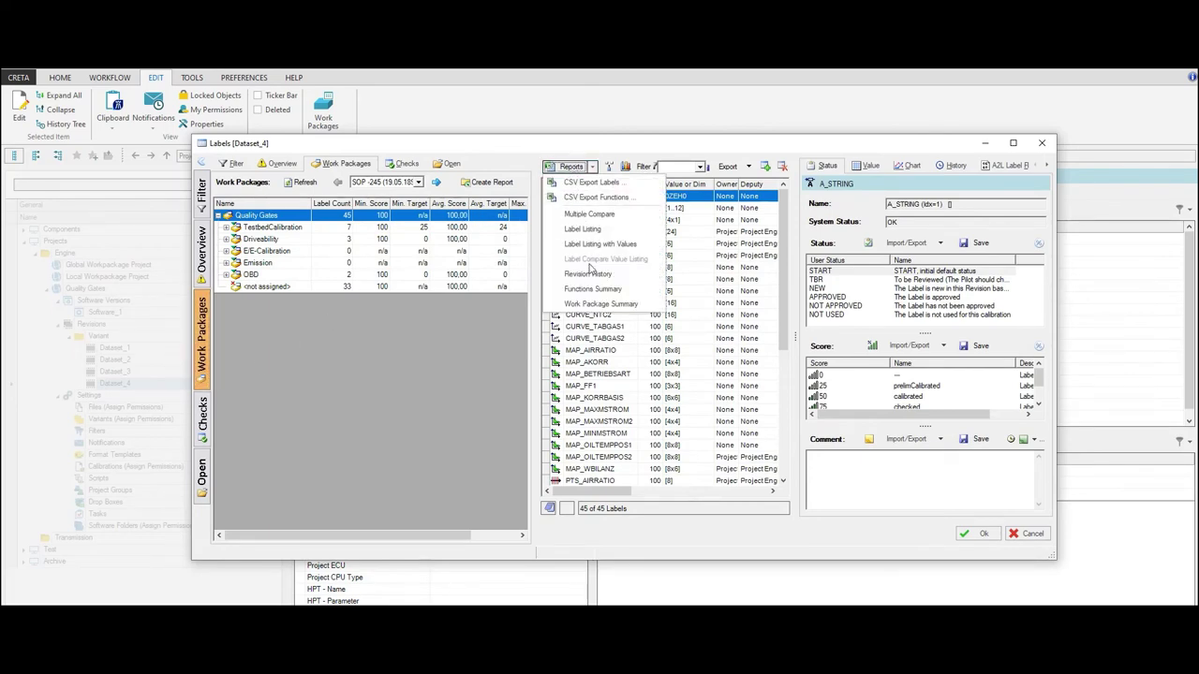
click(596, 305)
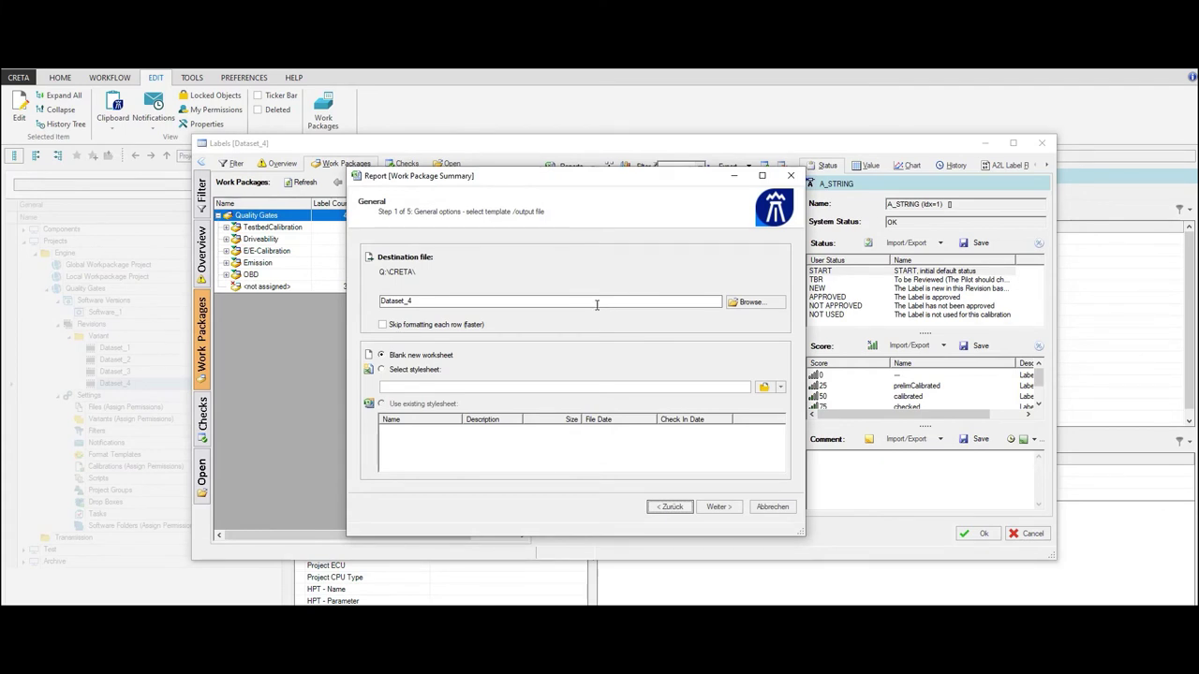
click(716, 507)
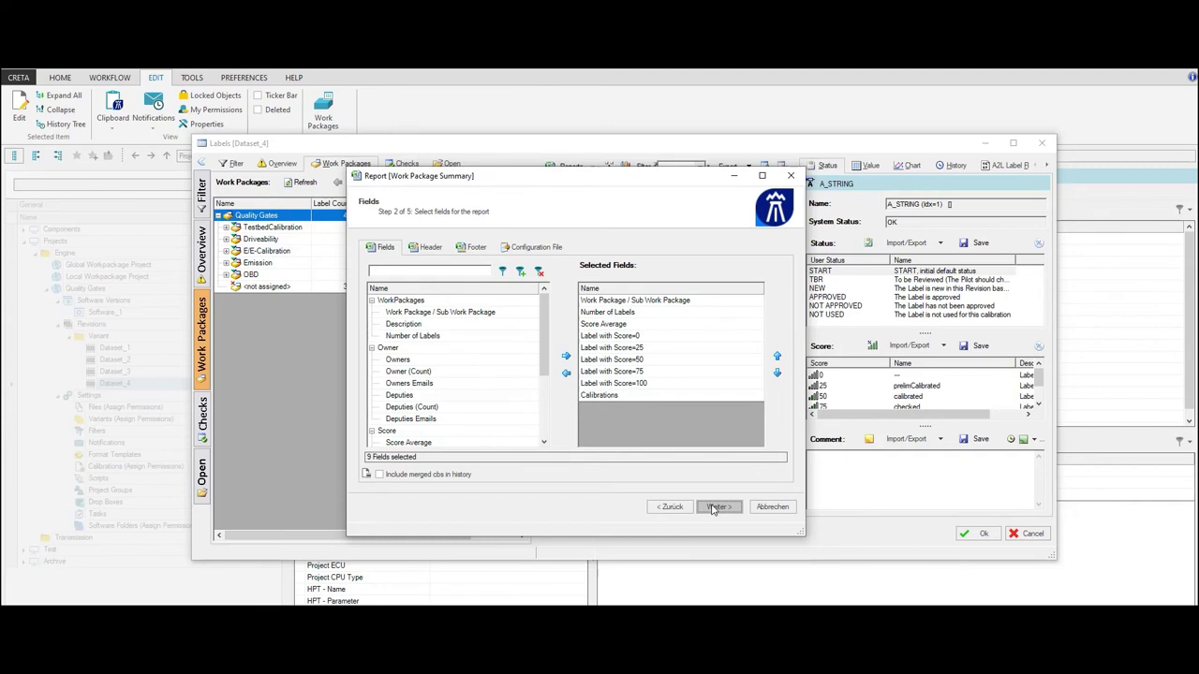
click(715, 507)
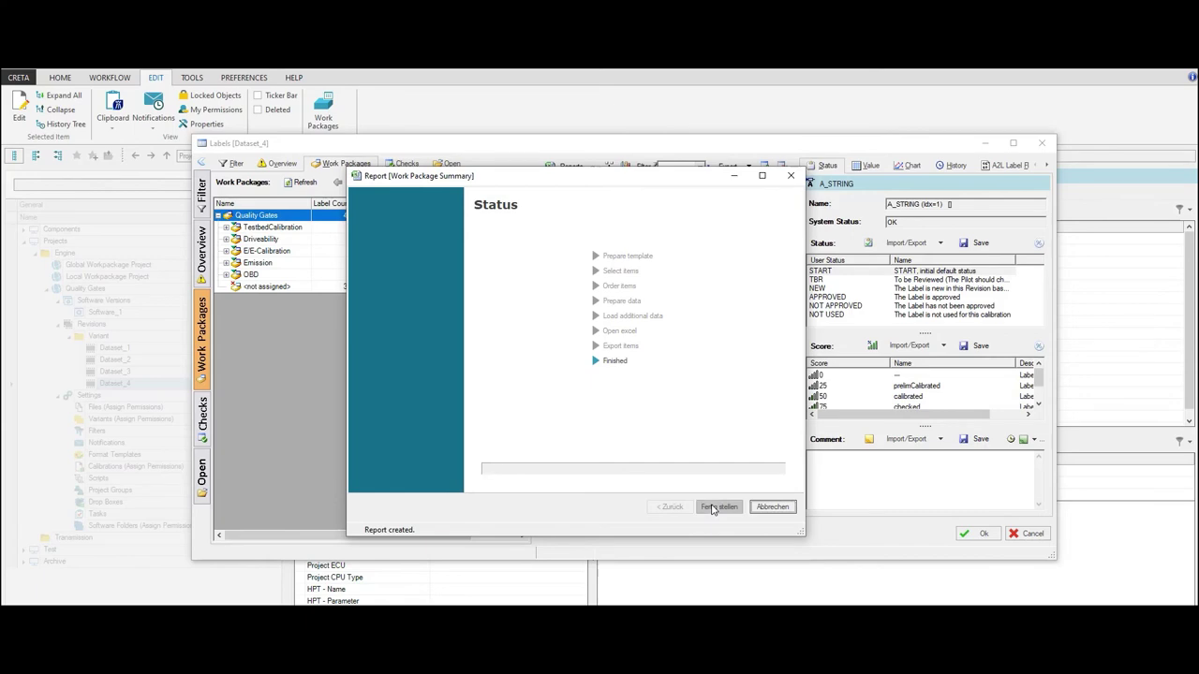
Finish the report wizard and view the generated Dataset_4 Excel report.
click(714, 507)
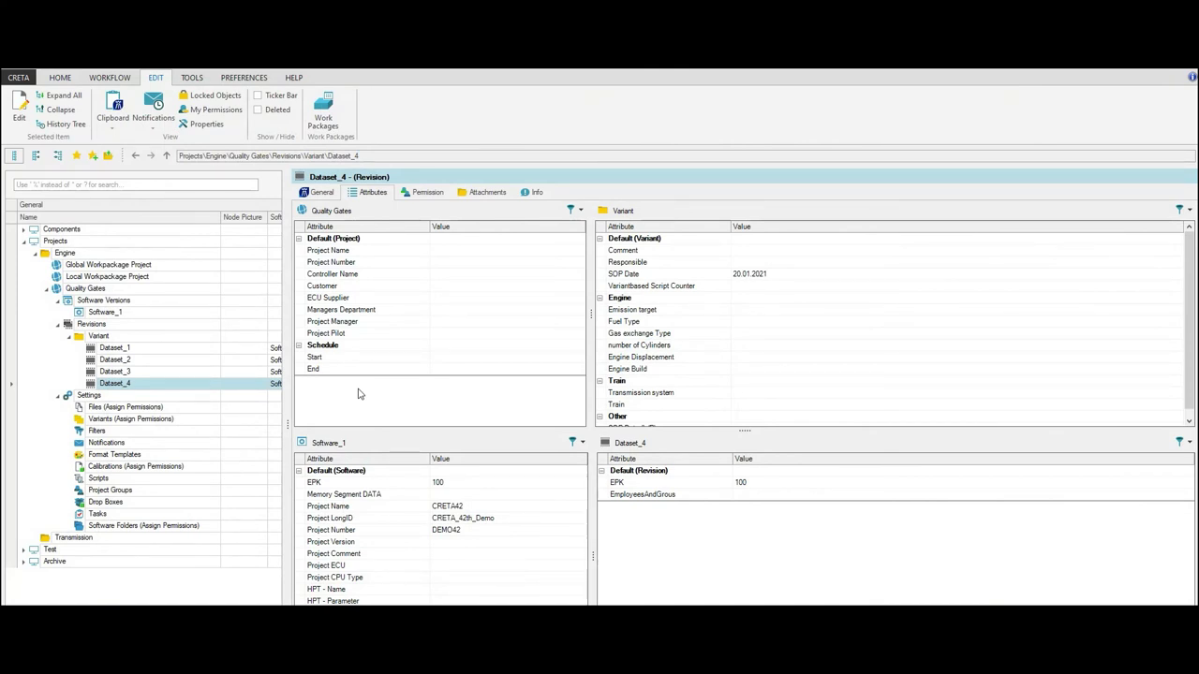
Show Dataset_4's work package completion with TestbedCalibration, Driveability and E/E-Calibration expanded.
double_click(204, 385)
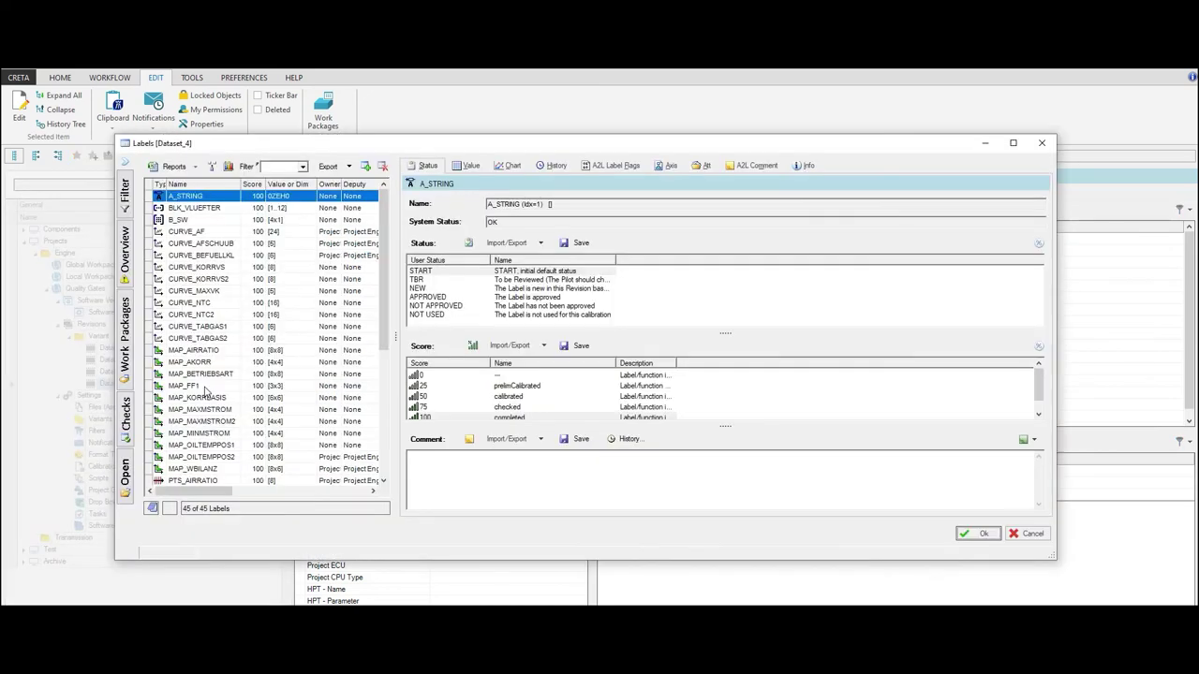
click(131, 370)
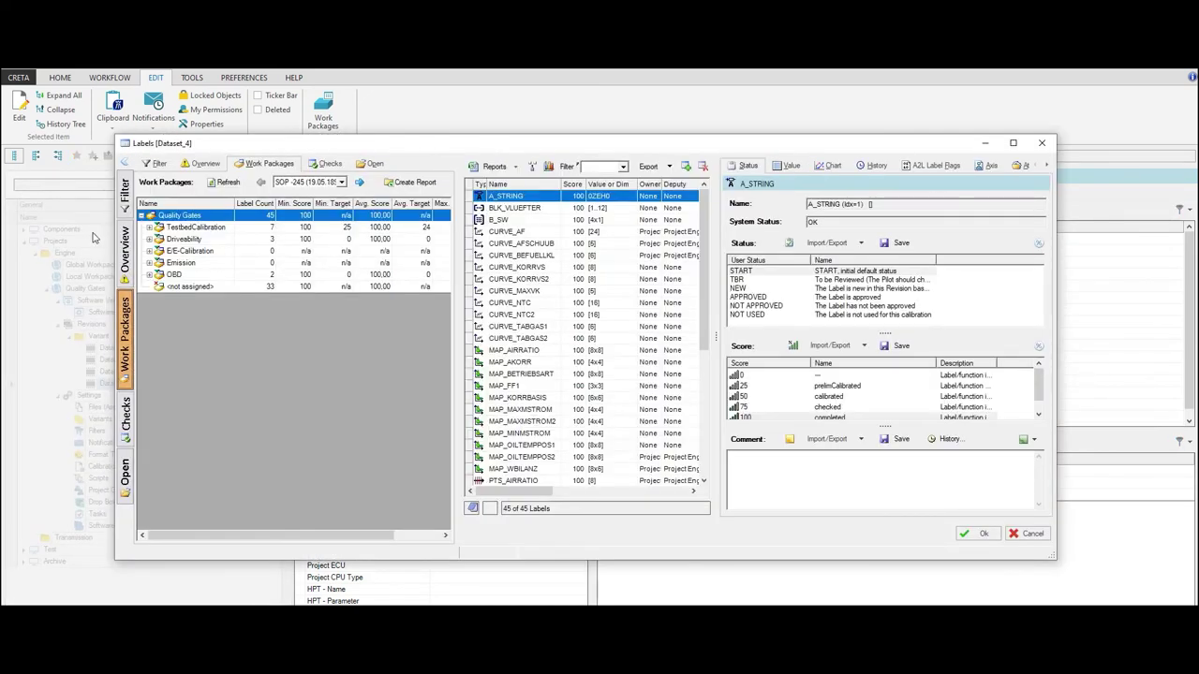
click(150, 228)
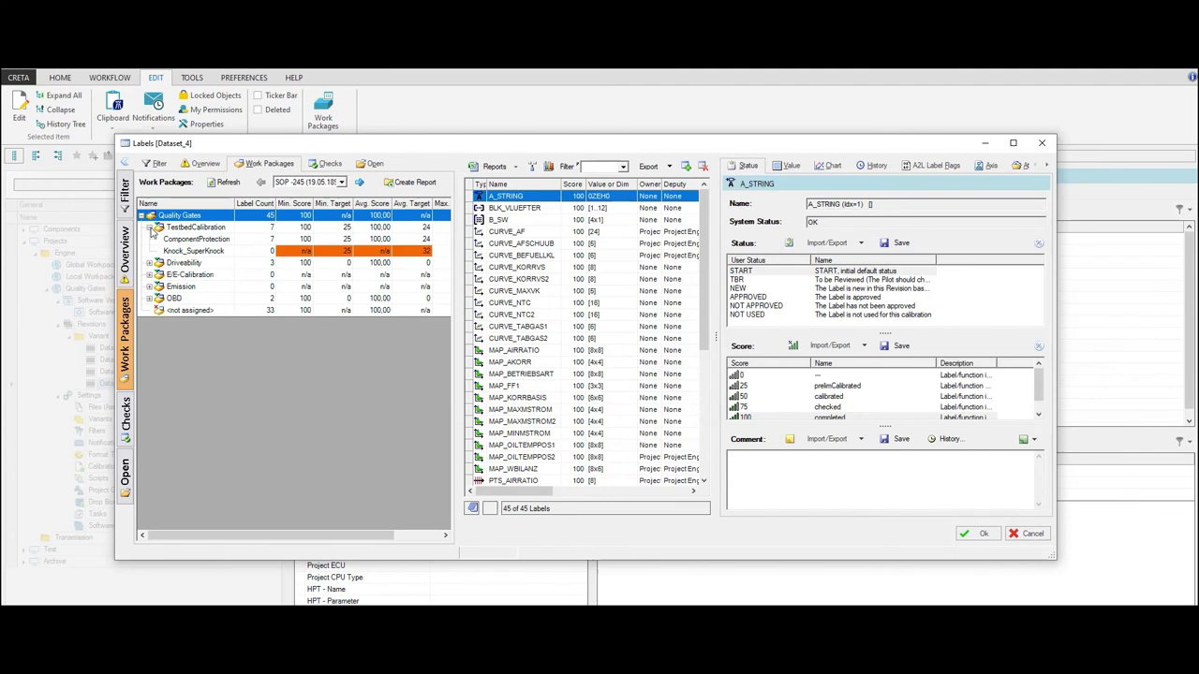
click(149, 264)
click(150, 298)
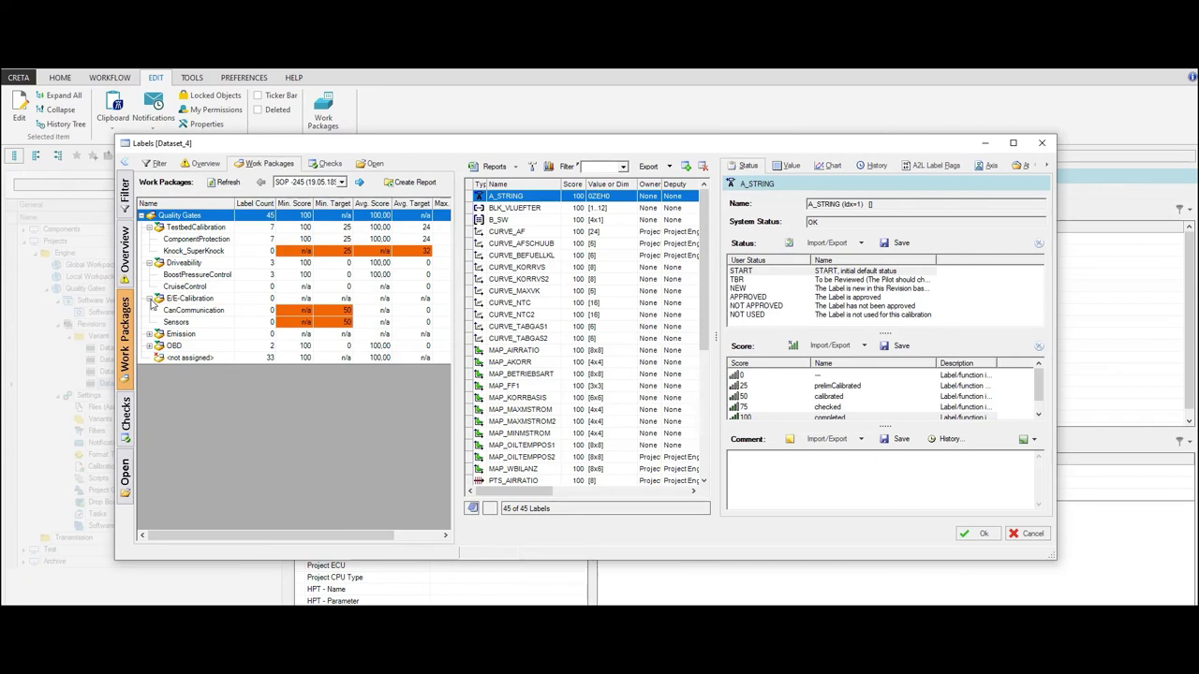
Advance the quality gate from SOP -245 through SOP -184 to SOP -122.
click(341, 183)
click(341, 182)
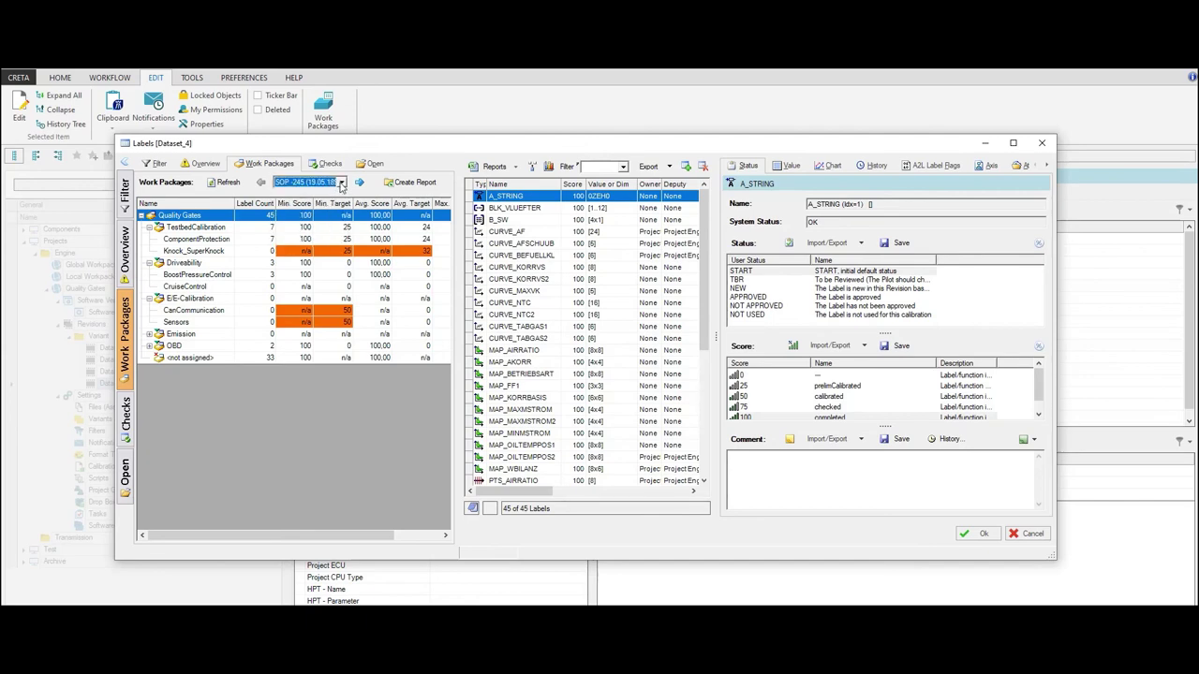
click(359, 183)
click(360, 182)
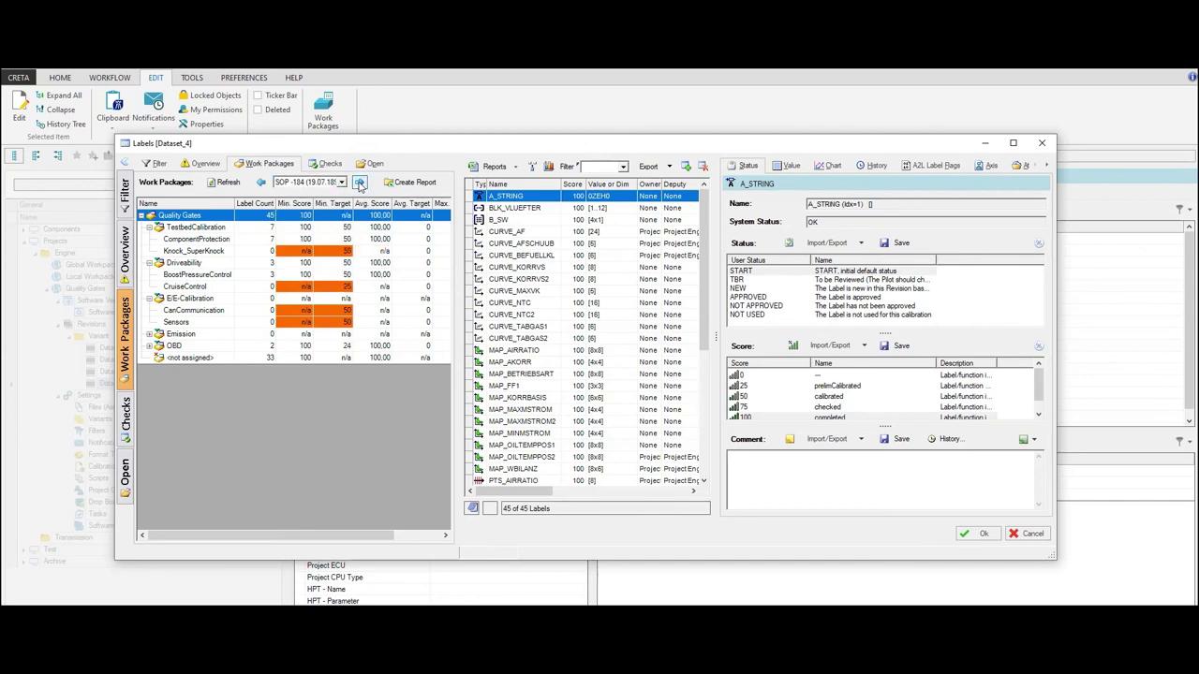
click(360, 183)
click(360, 182)
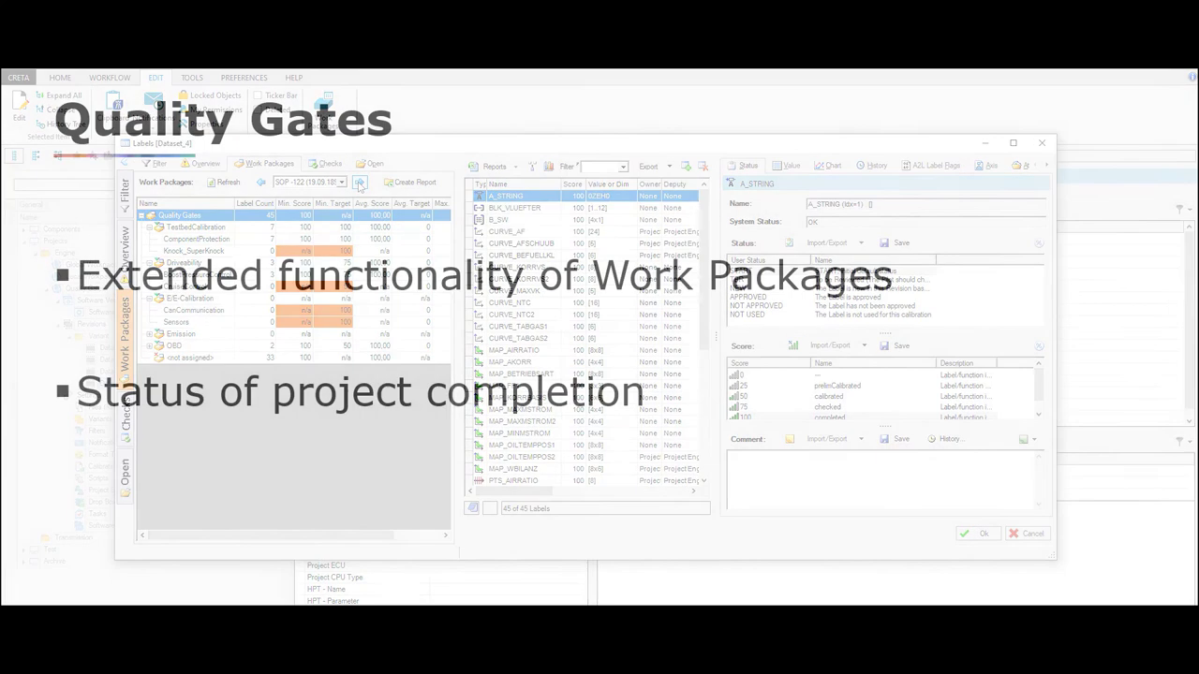